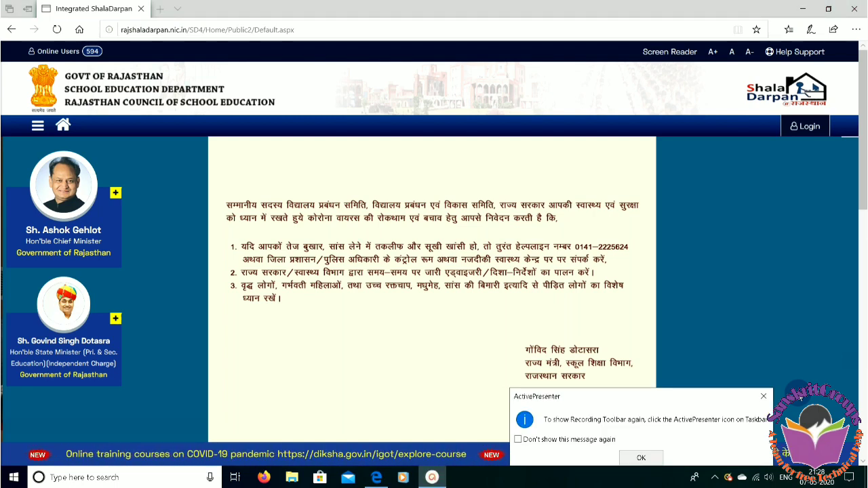
Dismiss the recorder message and log in to ShalaDarpan with the school's username, password and captcha
{"action": "left_click", "coordinate": [764, 397]}
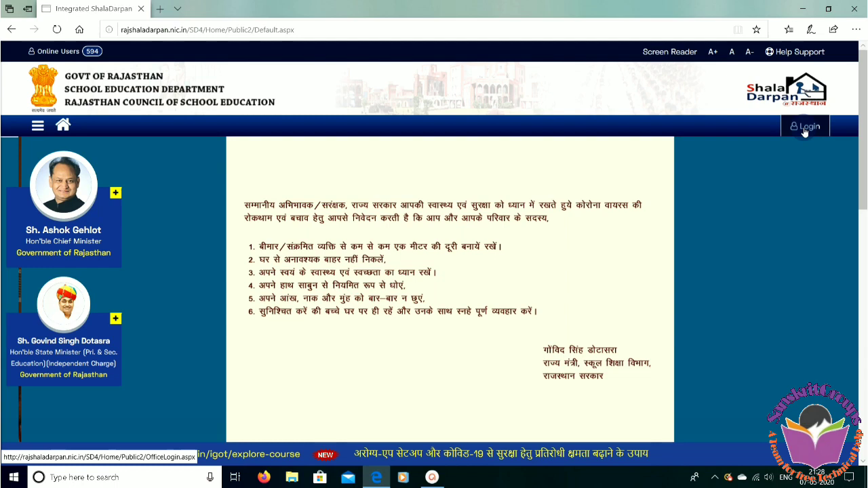
{"action": "left_click", "coordinate": [805, 129]}
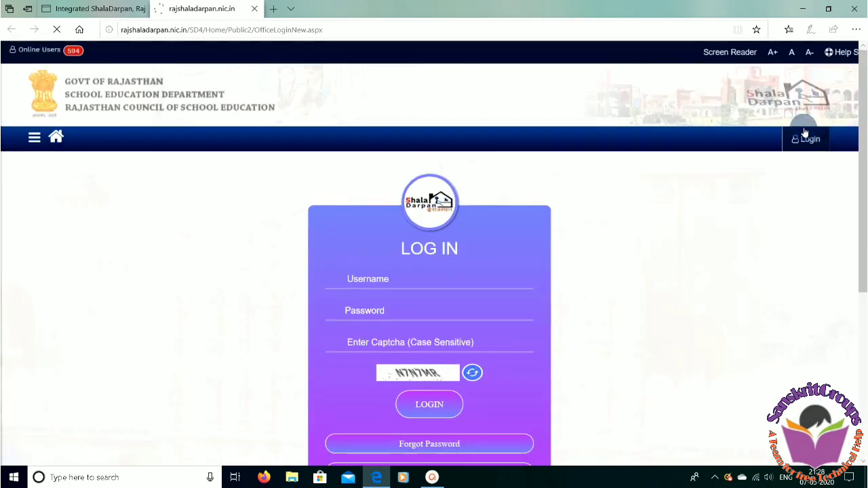
{"action": "left_click", "coordinate": [386, 274]}
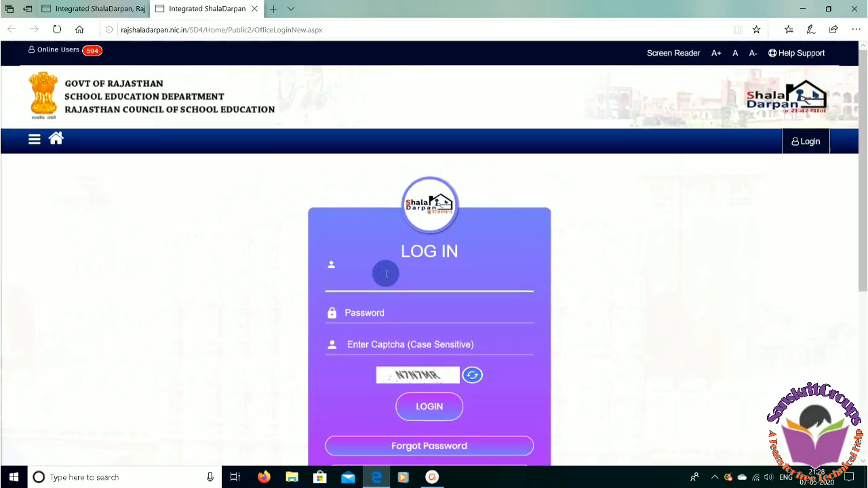
{"action": "left_click", "coordinate": [374, 312]}
{"action": "left_click", "coordinate": [381, 340]}
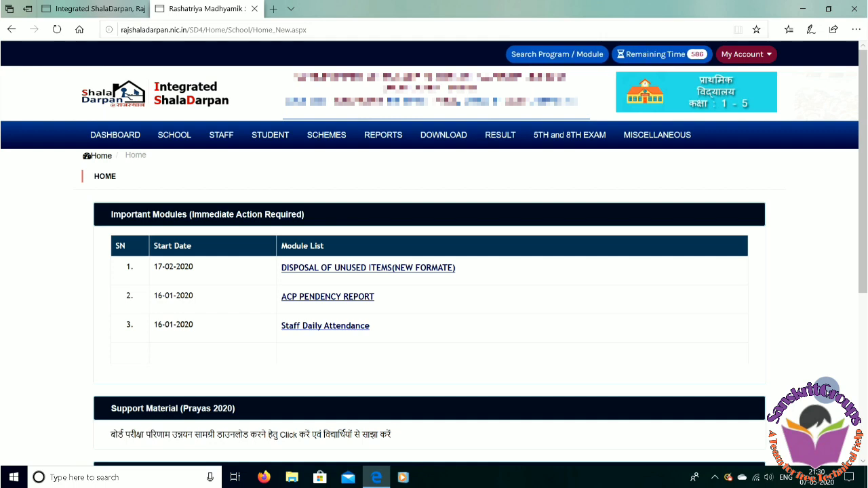
Open the student Result & Promotion module and load the students of session 2019-20, class 1, section A
{"action": "left_click", "coordinate": [270, 142]}
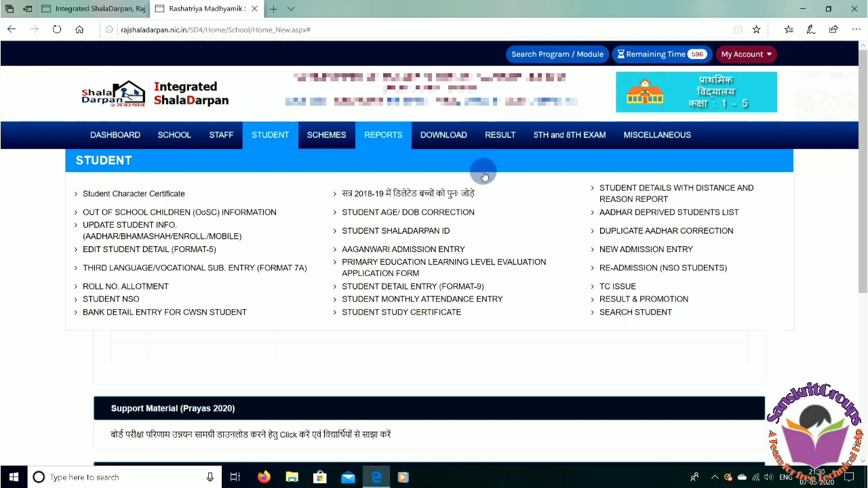
{"action": "left_click", "coordinate": [615, 300]}
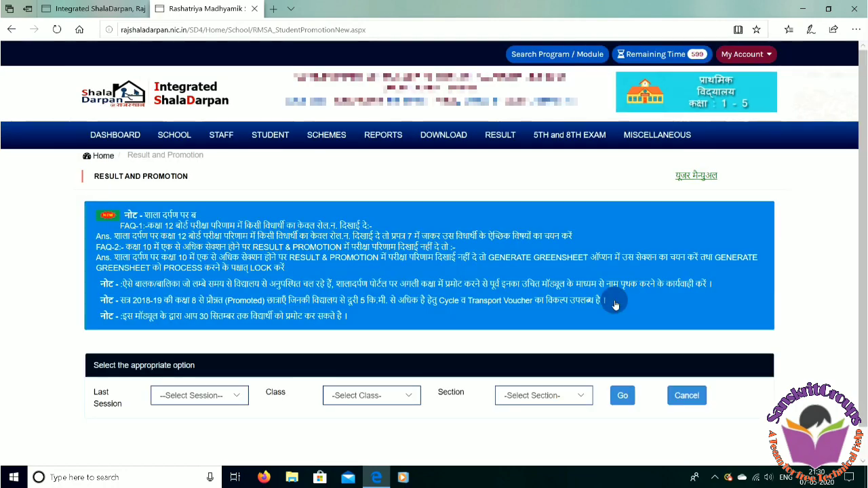
{"action": "left_click", "coordinate": [191, 397]}
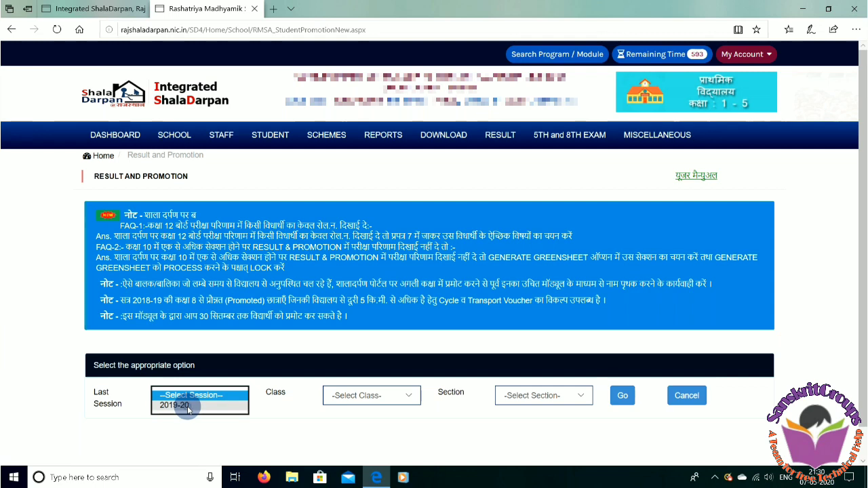
{"action": "left_click", "coordinate": [187, 407]}
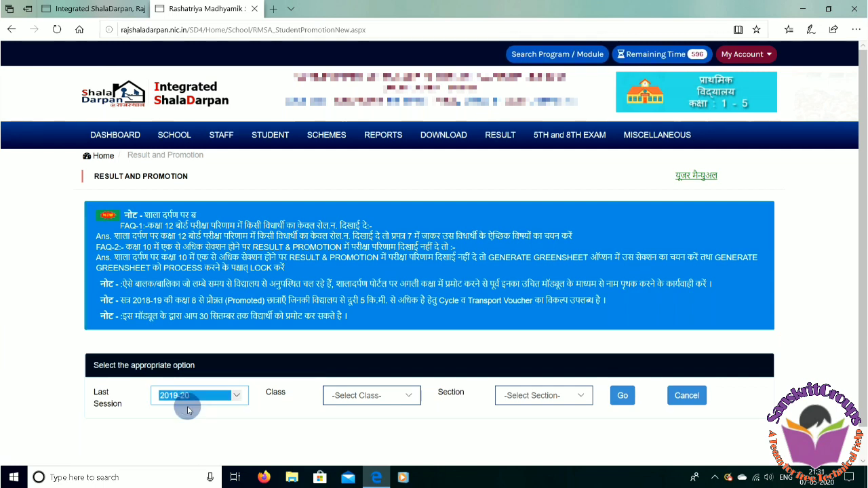
{"action": "left_click", "coordinate": [394, 399]}
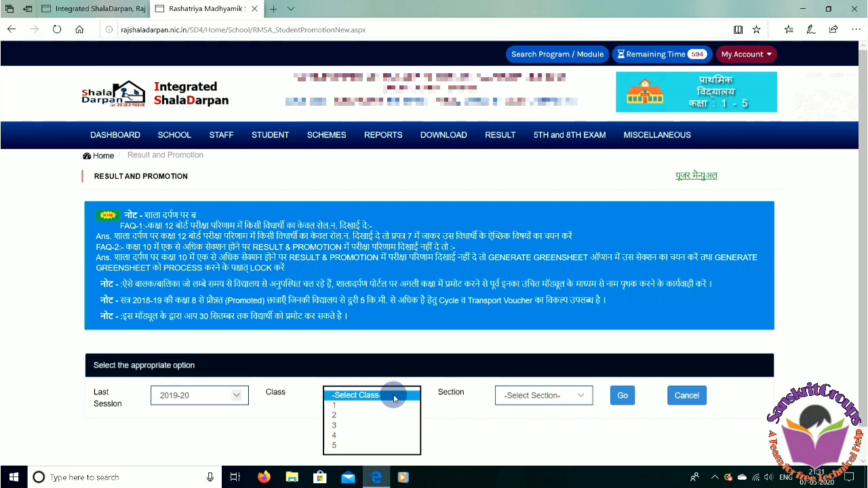
{"action": "left_click", "coordinate": [357, 405]}
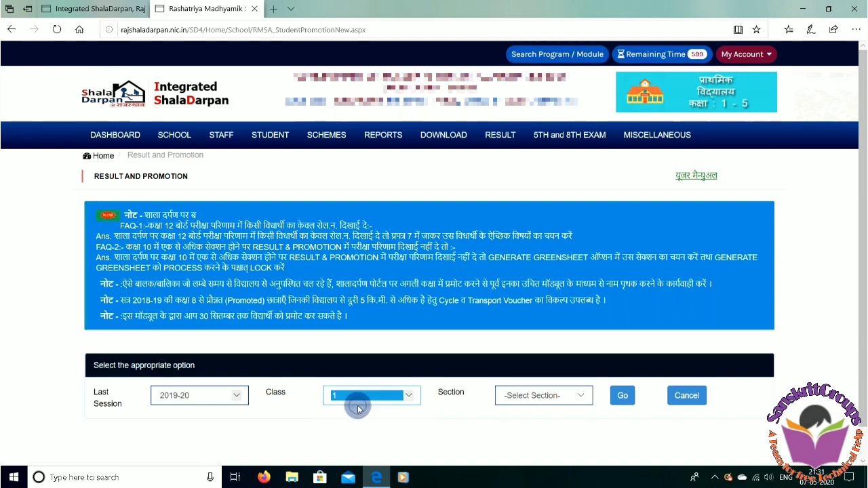
{"action": "left_click", "coordinate": [547, 397]}
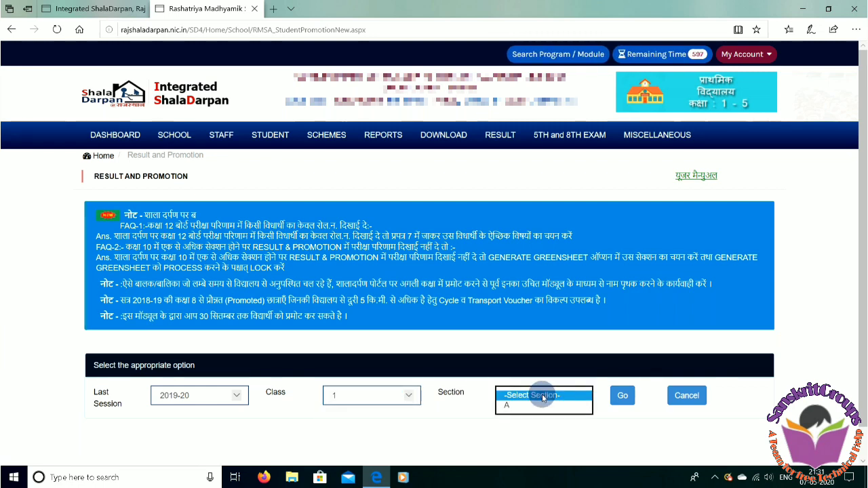
{"action": "left_click", "coordinate": [527, 407]}
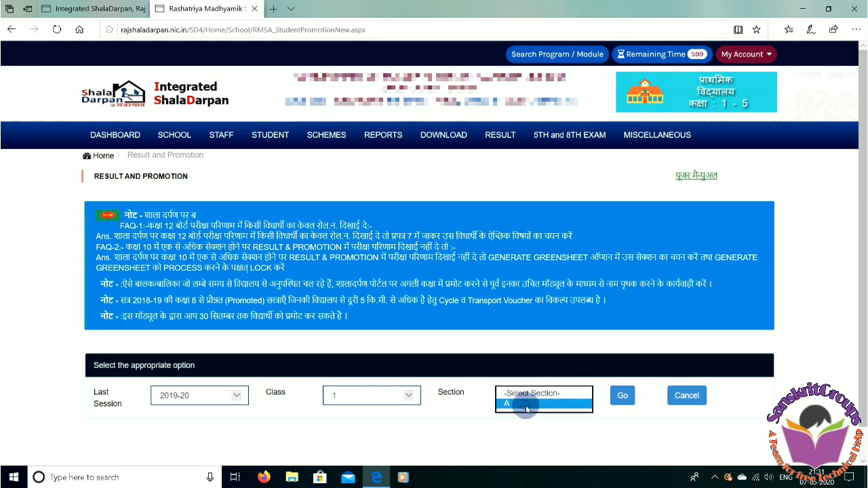
{"action": "left_click", "coordinate": [625, 398]}
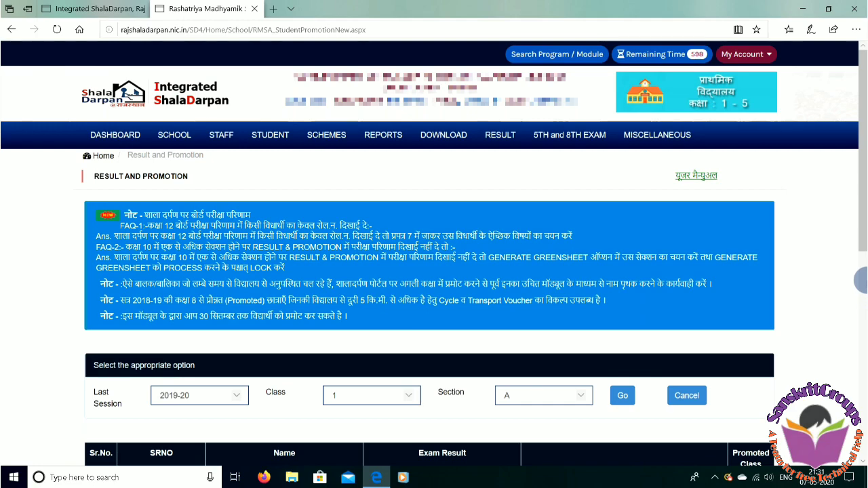
Try the exam results Repeat Request and Absent for the first student in the list, and set it back to Promote
{"action": "left_click_drag", "start_coordinate": [864, 66], "coordinate": [861, 244]}
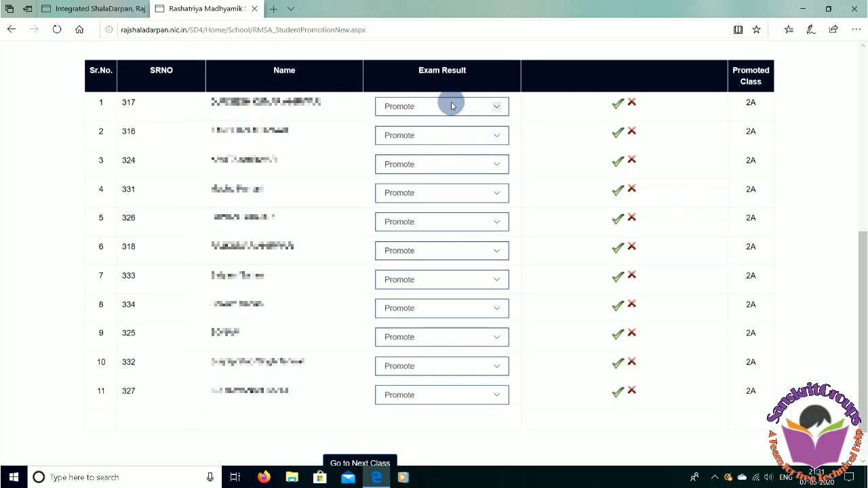
{"action": "left_click", "coordinate": [499, 106]}
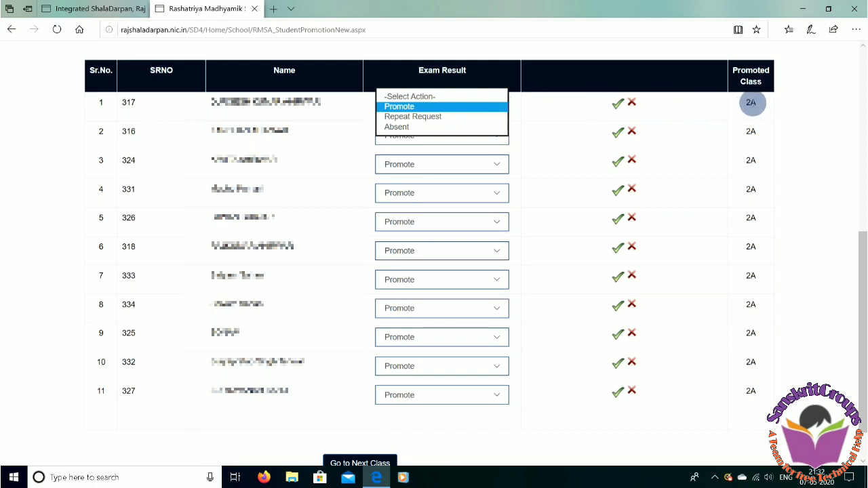
{"action": "left_click", "coordinate": [451, 116]}
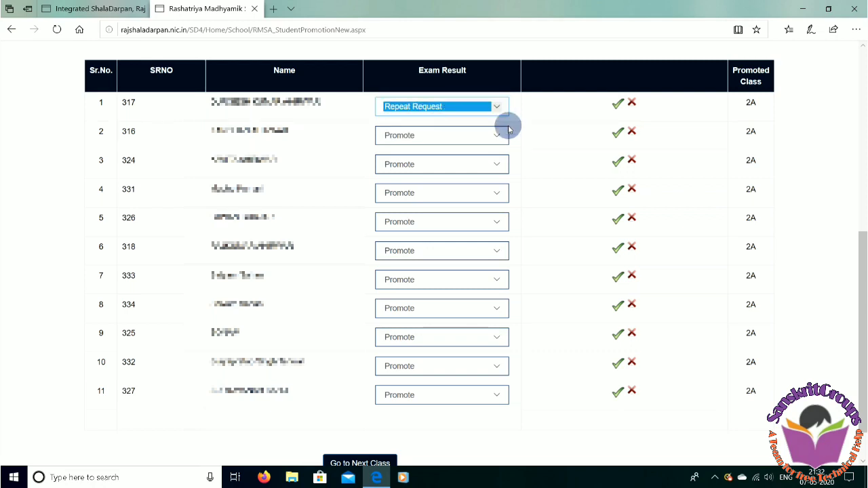
{"action": "left_click", "coordinate": [618, 105]}
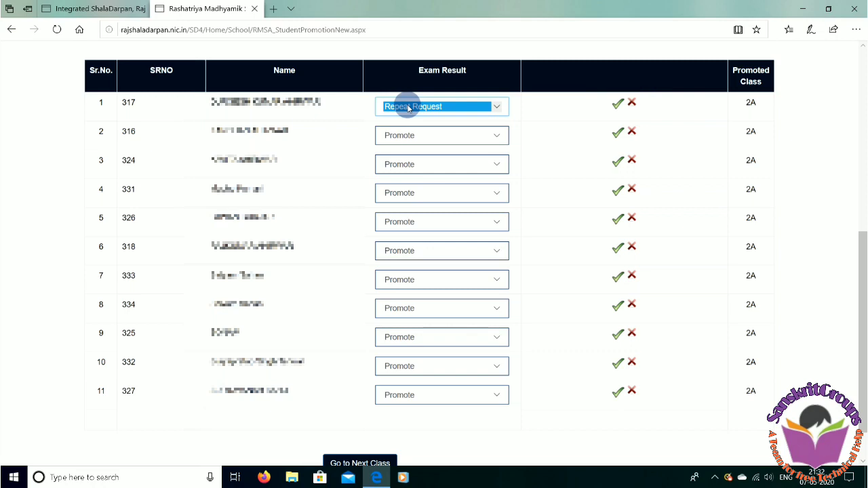
{"action": "left_click", "coordinate": [496, 110]}
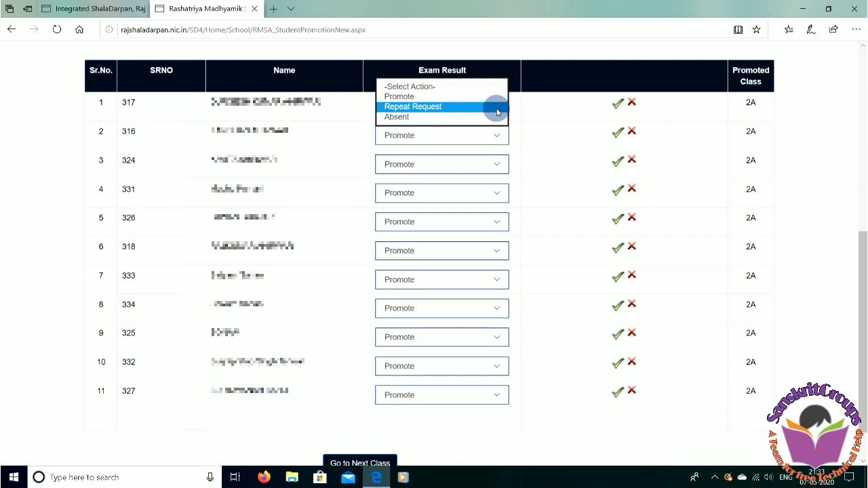
{"action": "left_click", "coordinate": [451, 115]}
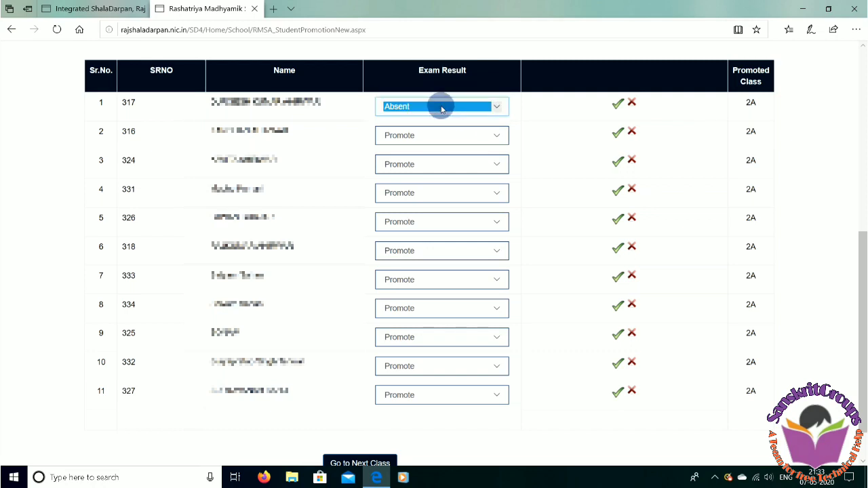
{"action": "left_click", "coordinate": [442, 108]}
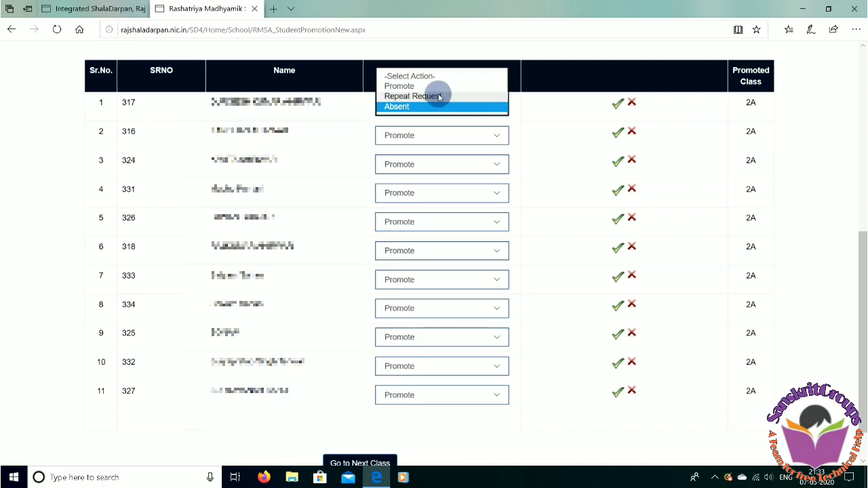
{"action": "left_click", "coordinate": [429, 86]}
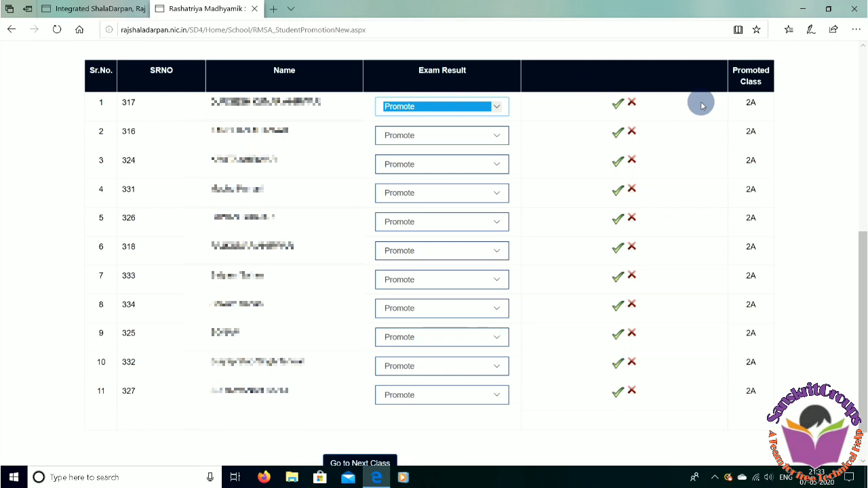
Leave the class 1 promotion list by going to the next class, and check the available class options
{"action": "left_click_drag", "start_coordinate": [865, 265], "coordinate": [863, 296]}
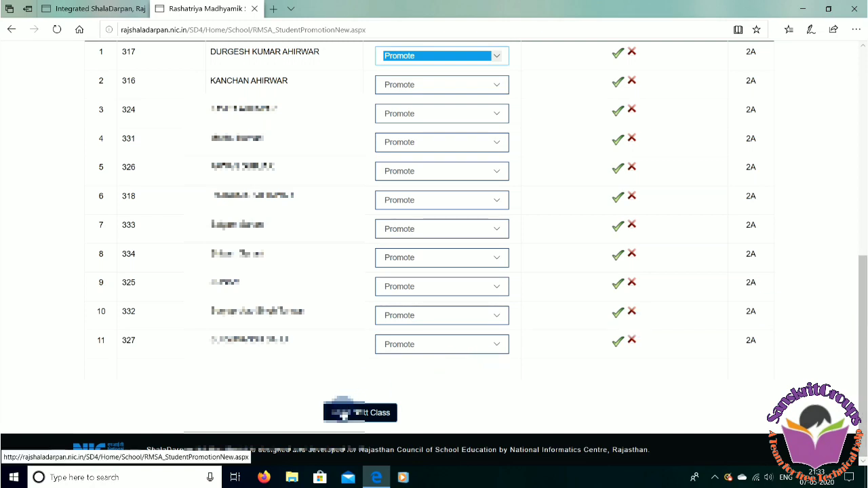
{"action": "left_click", "coordinate": [344, 416]}
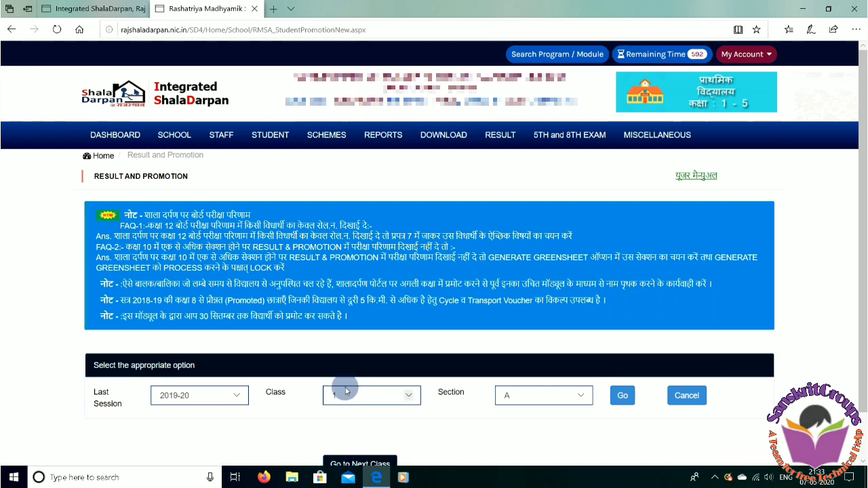
{"action": "left_click", "coordinate": [387, 398]}
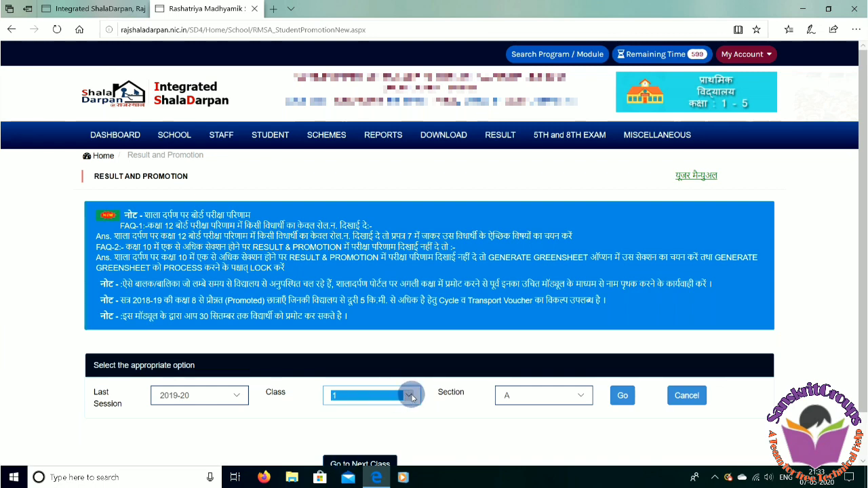
{"action": "left_click", "coordinate": [409, 397]}
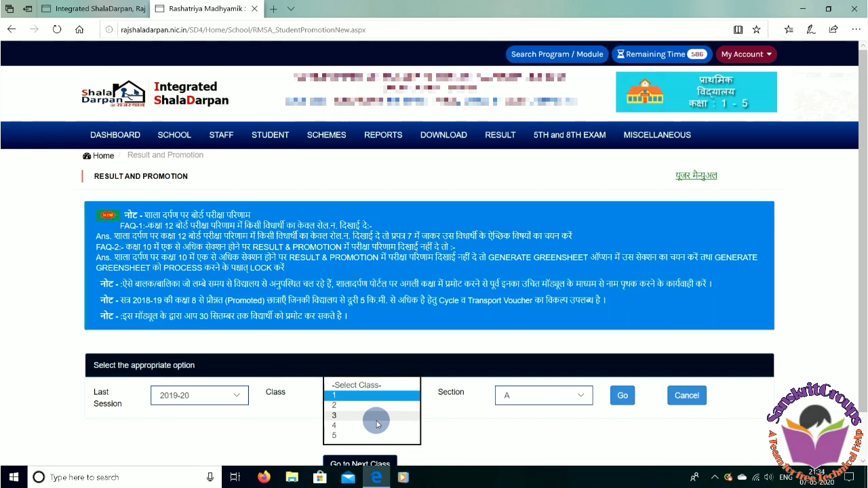
{"action": "left_click", "coordinate": [498, 436]}
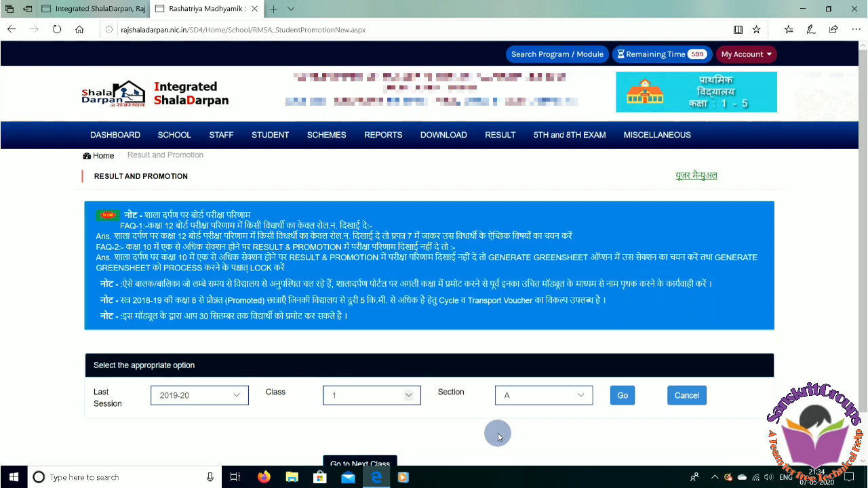
Open the Student Session 2019-20 Passing Certificate page from the result reports
{"action": "left_click", "coordinate": [502, 140]}
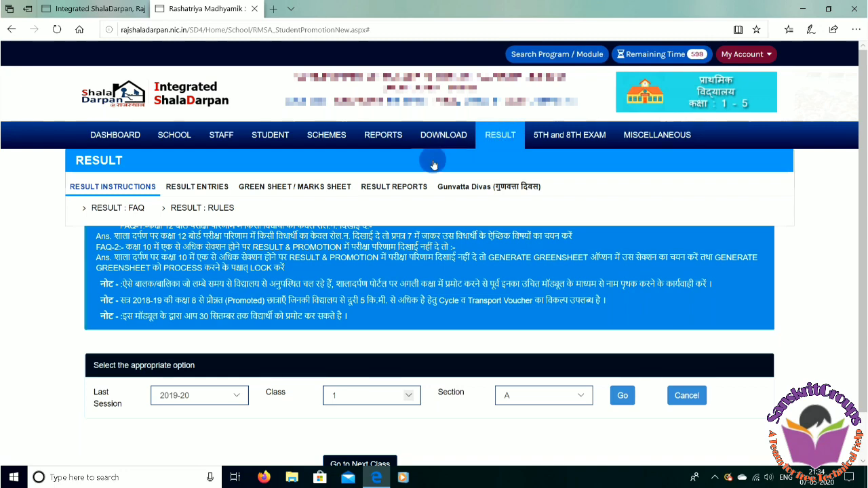
{"action": "left_click", "coordinate": [379, 193]}
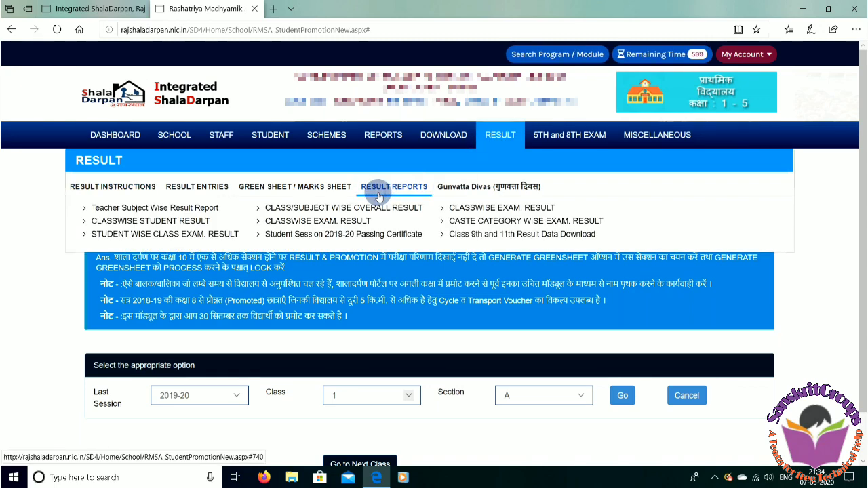
{"action": "left_click", "coordinate": [371, 234]}
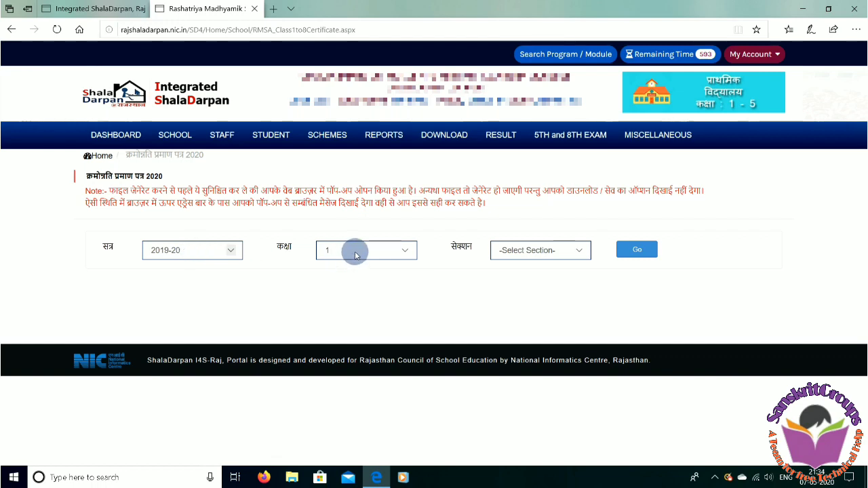
List the students of class 1, section A, for the session 2019-20 passing certificates
{"action": "left_click", "coordinate": [407, 254]}
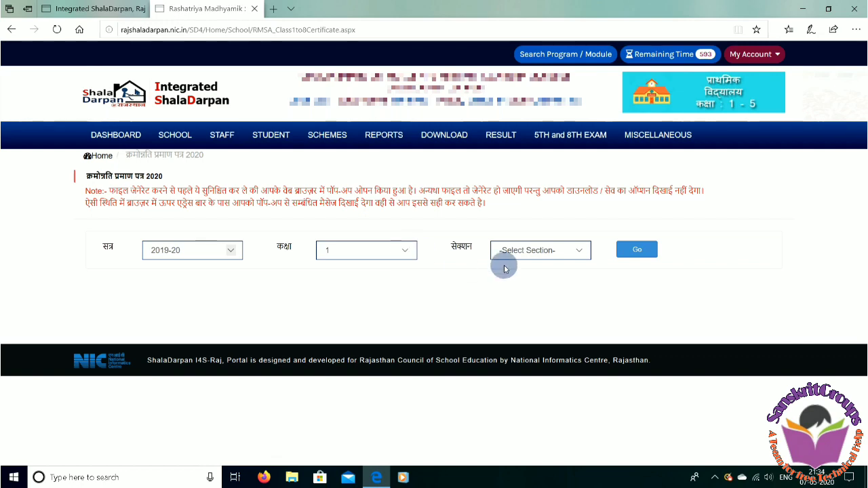
{"action": "left_click", "coordinate": [578, 253]}
{"action": "left_click", "coordinate": [578, 253]}
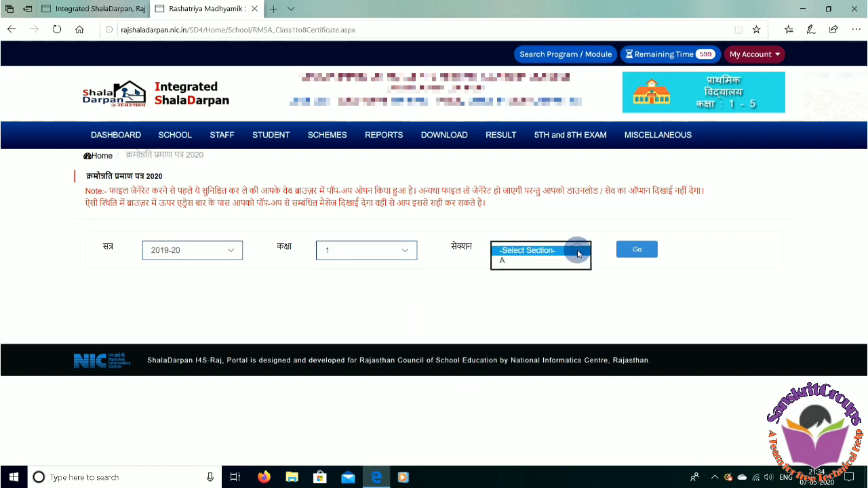
{"action": "left_click", "coordinate": [529, 261]}
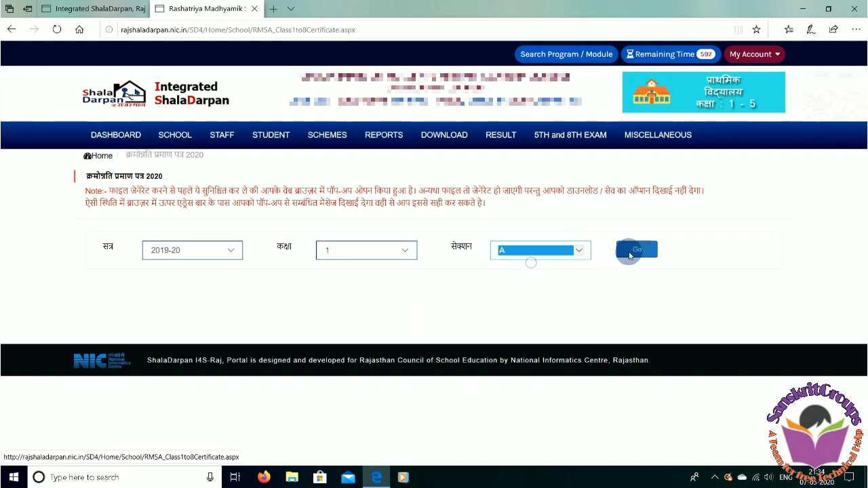
{"action": "left_click", "coordinate": [657, 250]}
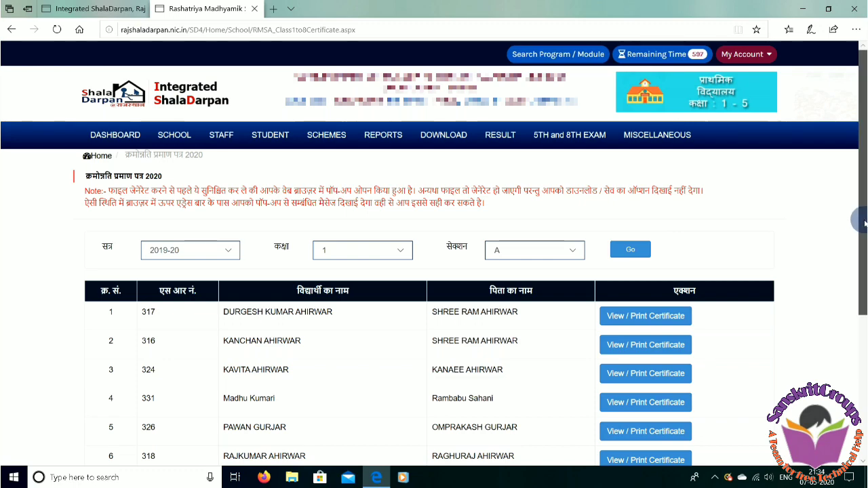
View the first student's promotion certificate and examine the student's name, scholar register number, parent's name and date of birth
{"action": "left_click_drag", "start_coordinate": [863, 220], "coordinate": [861, 360]}
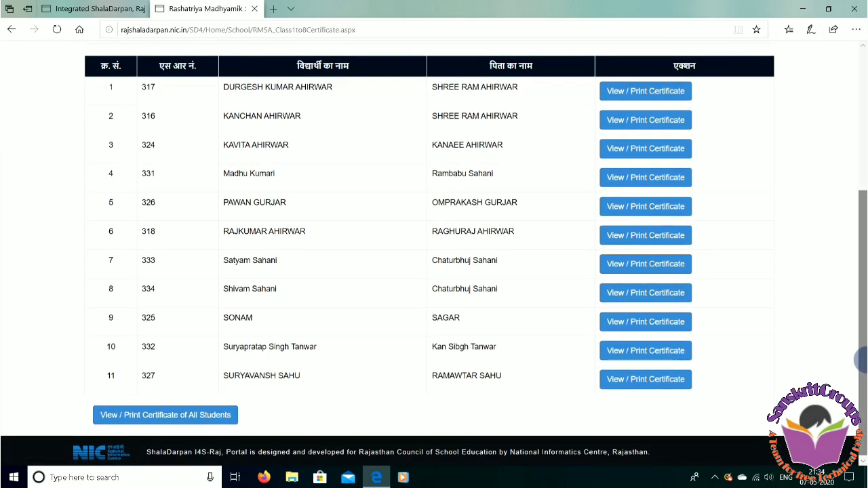
{"action": "left_click", "coordinate": [657, 91]}
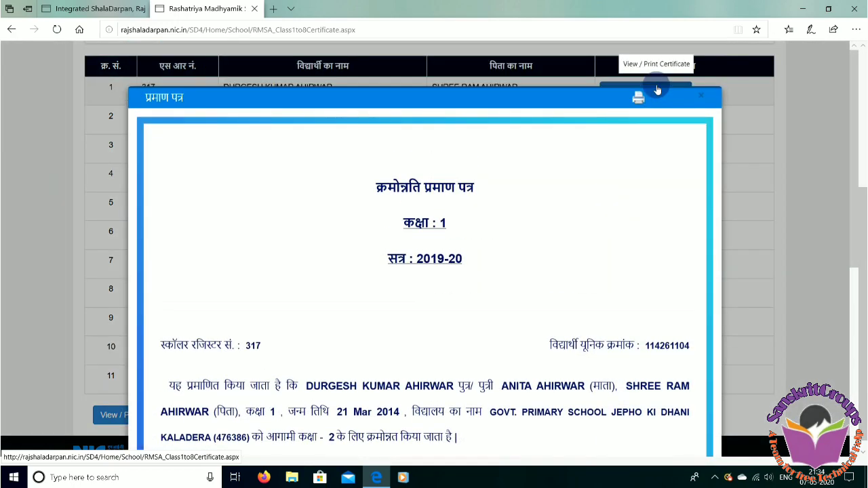
{"action": "left_click_drag", "start_coordinate": [856, 113], "coordinate": [856, 139]}
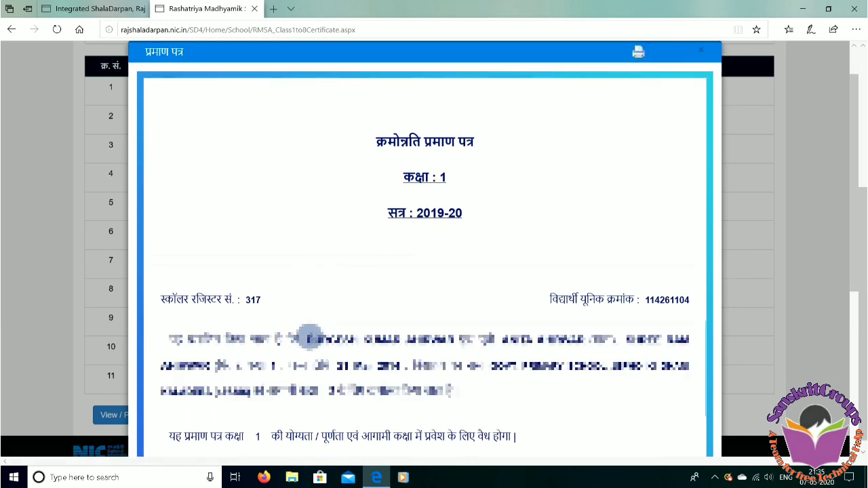
{"action": "left_click_drag", "start_coordinate": [310, 337], "coordinate": [454, 339]}
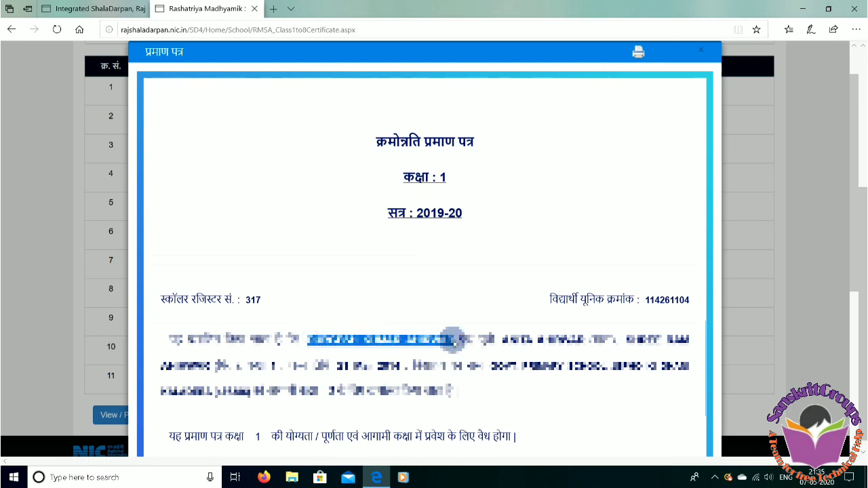
{"action": "left_click_drag", "start_coordinate": [244, 299], "coordinate": [268, 304]}
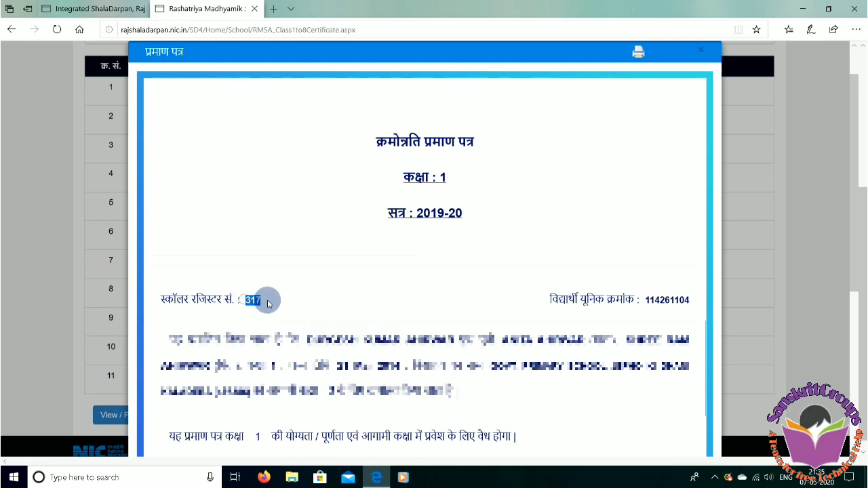
{"action": "left_click_drag", "start_coordinate": [497, 339], "coordinate": [682, 346]}
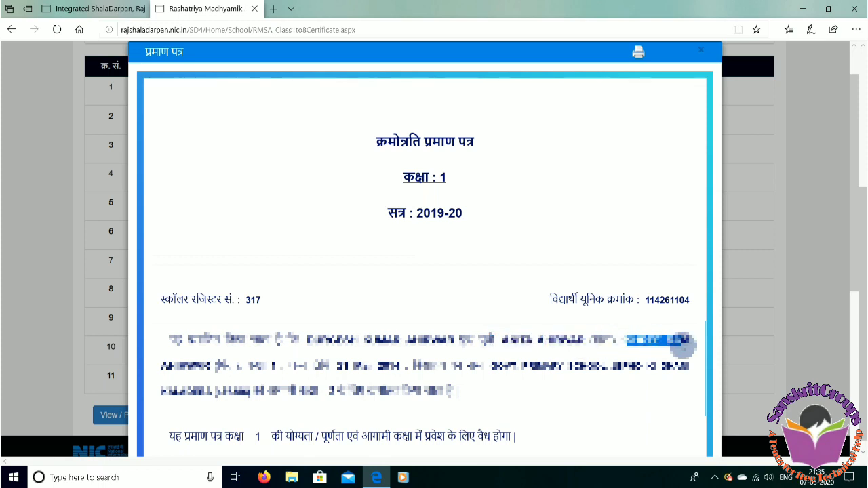
{"action": "left_click_drag", "start_coordinate": [338, 367], "coordinate": [402, 356]}
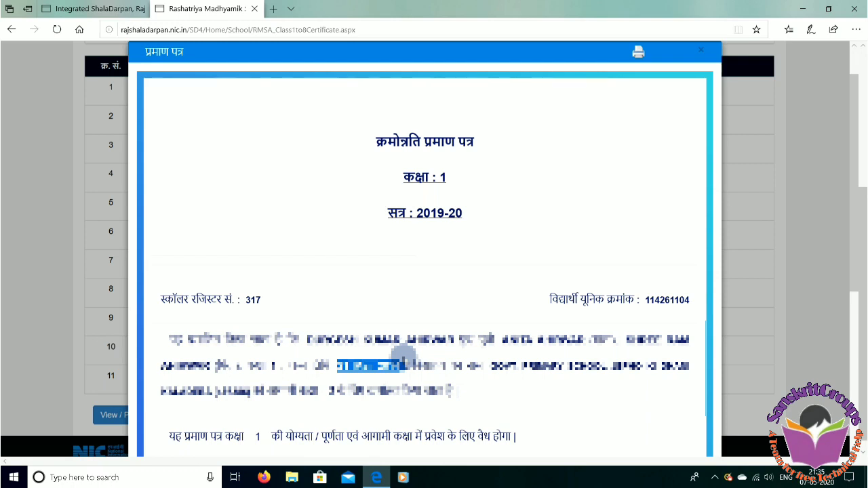